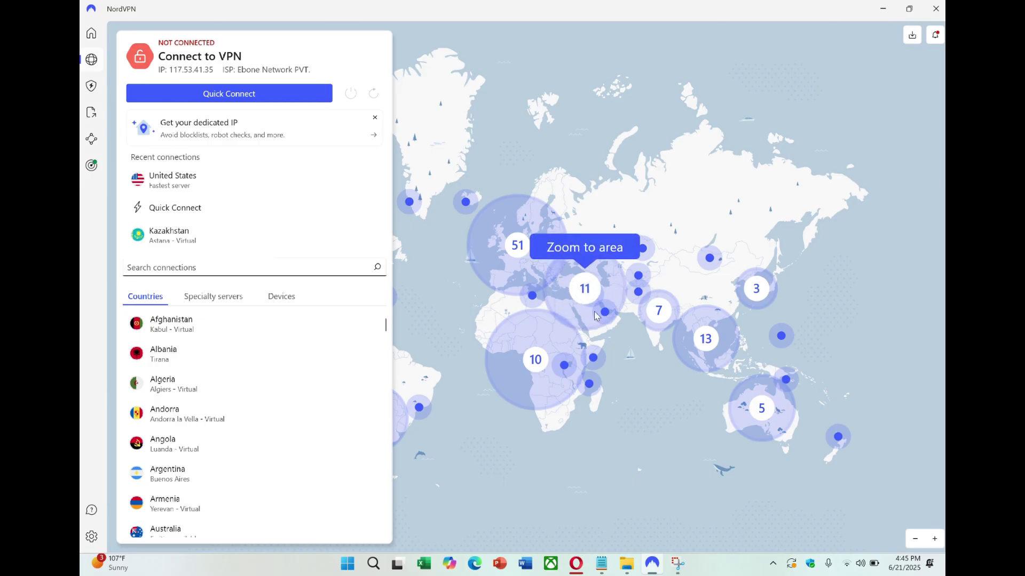
- Zoom the server map into East Asia and pan it to view other regions
click(706, 338)
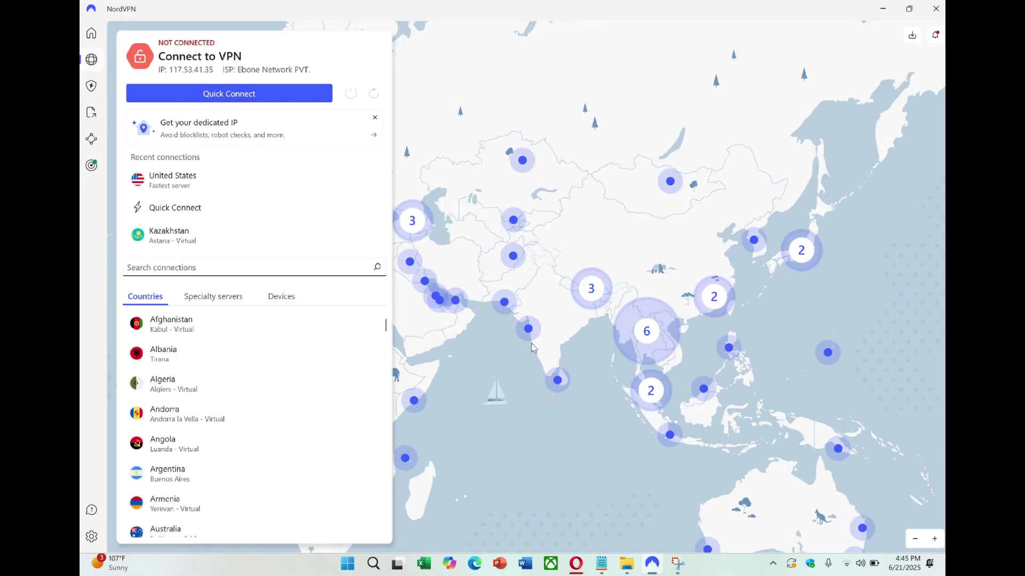
scroll(534, 352, down, 3)
scroll(648, 367, up, 3)
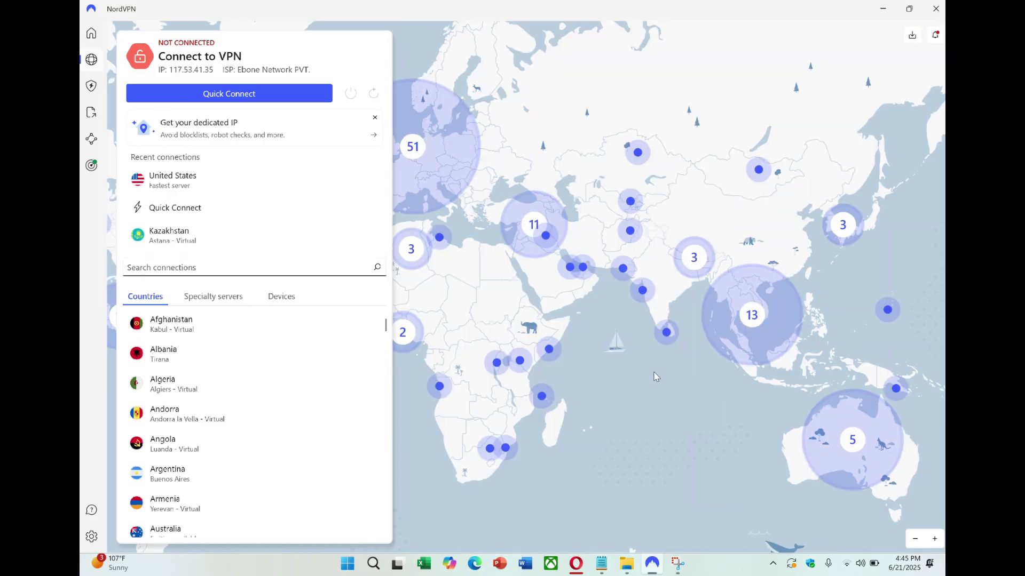
drag(682, 391, 708, 461)
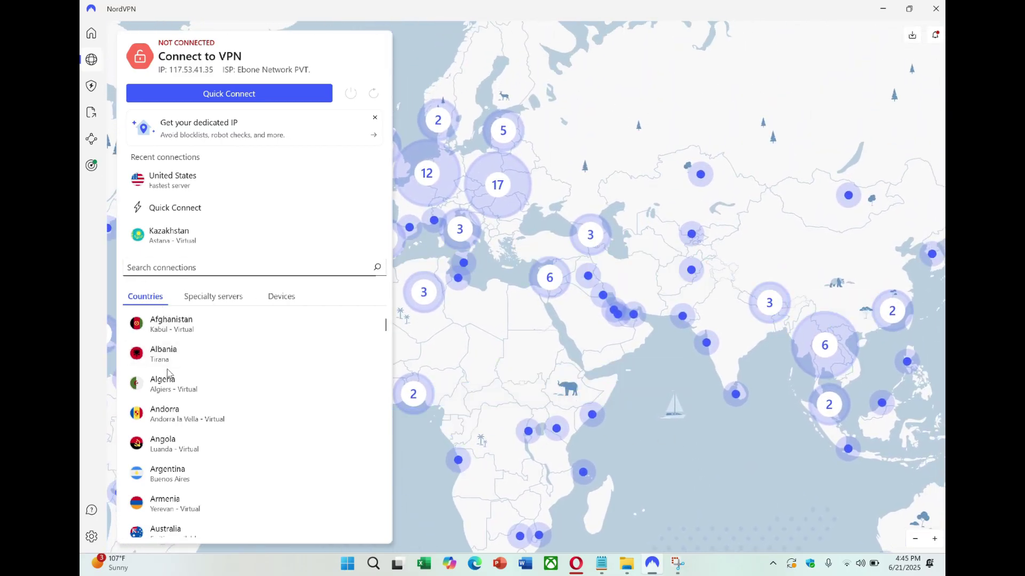
- Browse the Countries list and show the Specialty servers categories
scroll(179, 373, down, 2)
scroll(197, 427, down, 3)
scroll(201, 438, up, 5)
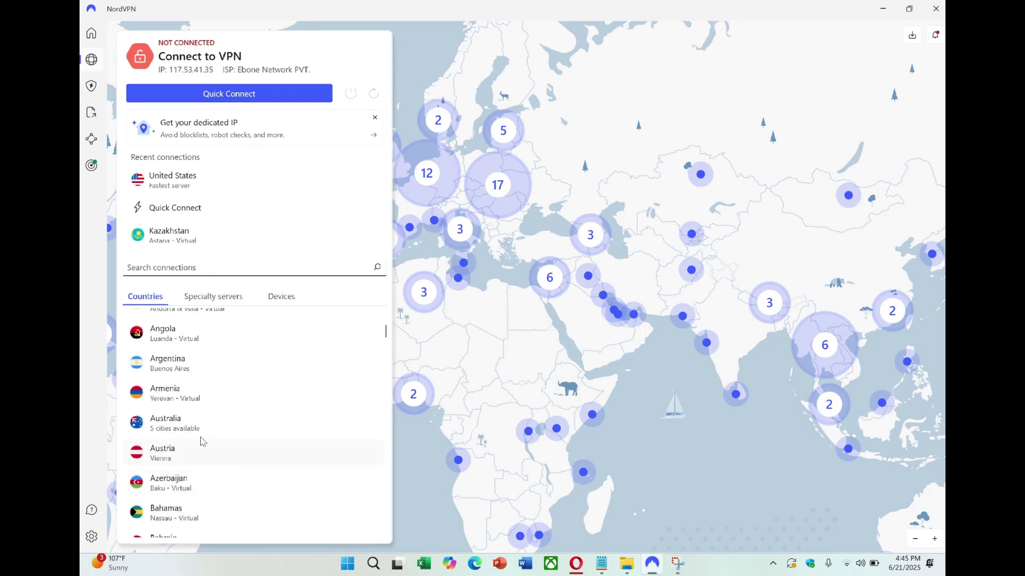
click(215, 301)
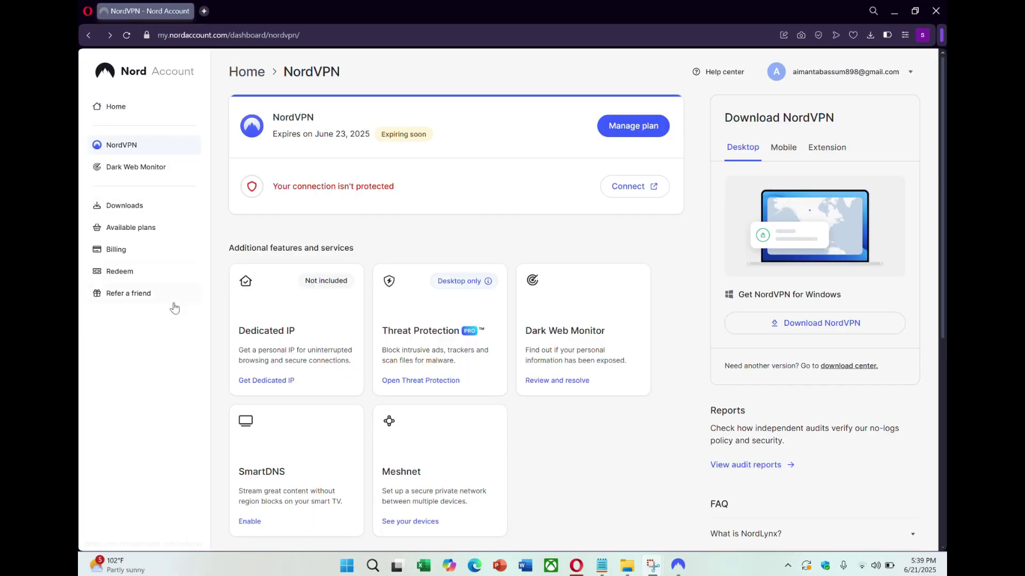
- Open the manual setup page and set the server country to United States
scroll(347, 277, down, 7)
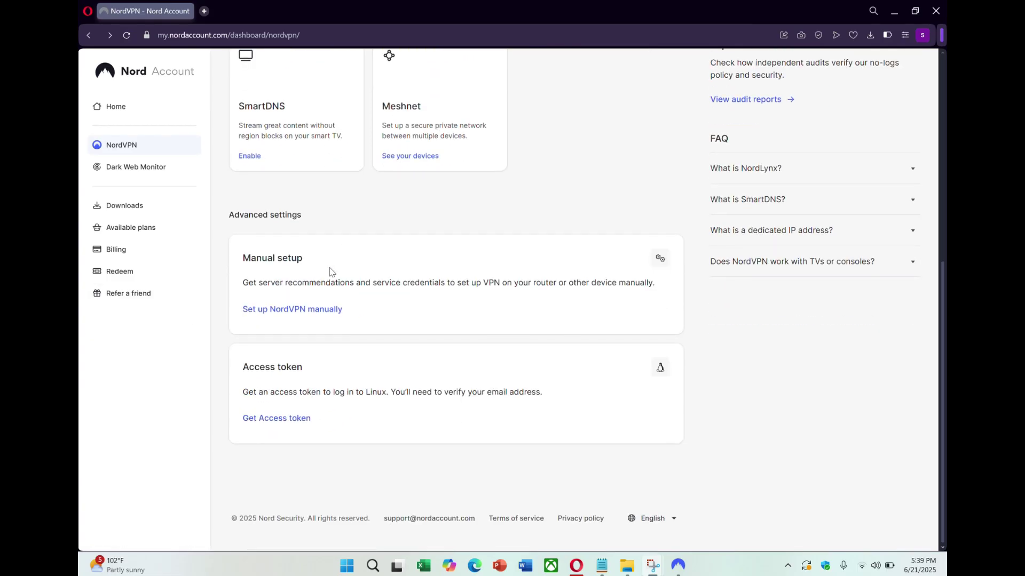
click(275, 314)
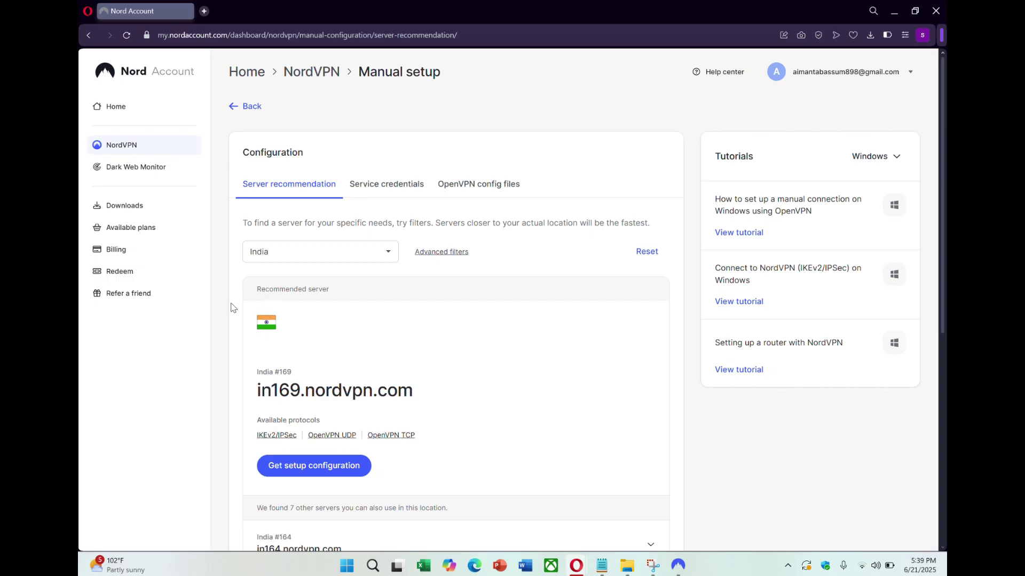
scroll(316, 285, down, 4)
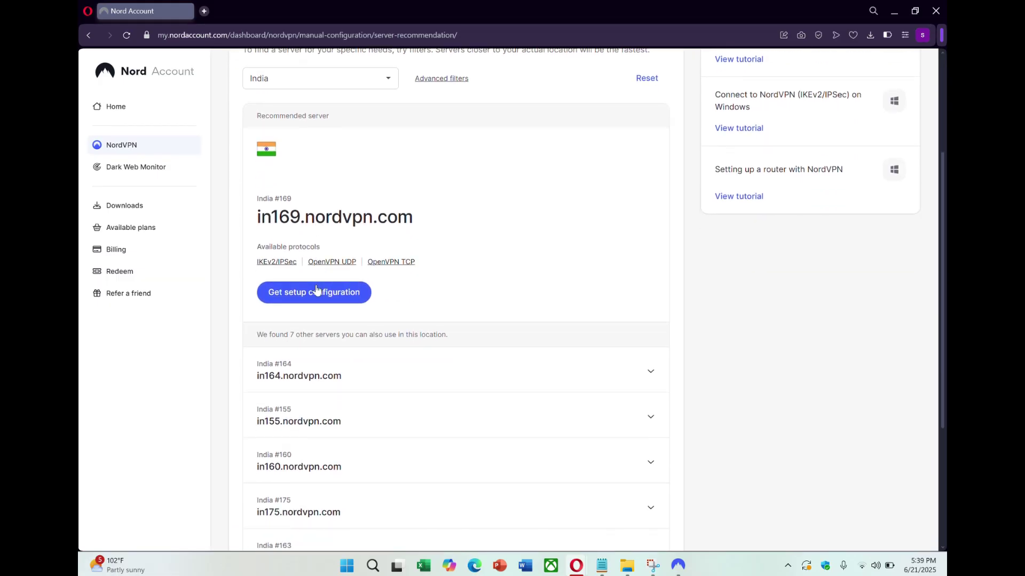
scroll(316, 289, down, 2)
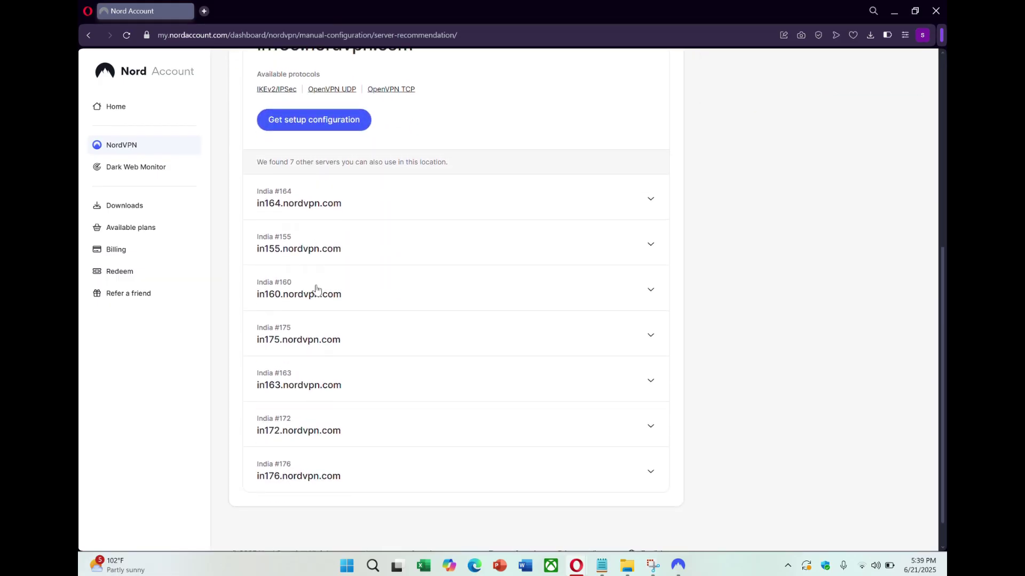
scroll(316, 288, up, 5)
scroll(316, 289, up, 1)
click(332, 252)
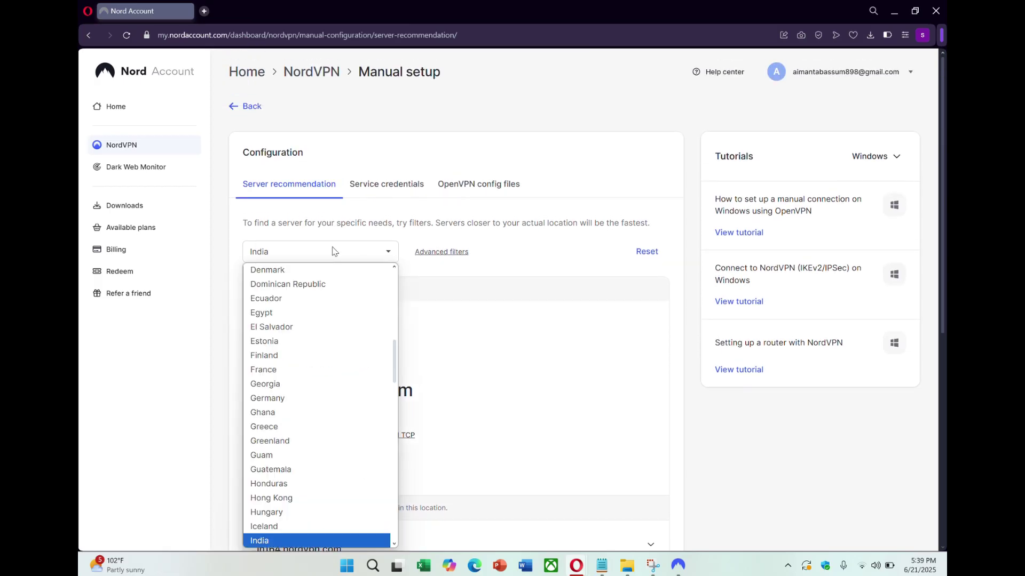
text(united states)
key(Return)
- Download the OpenVPN UDP config us5089.nordvpn.com.udp.ovpn for the recommended server
scroll(323, 344, down, 2)
click(324, 344)
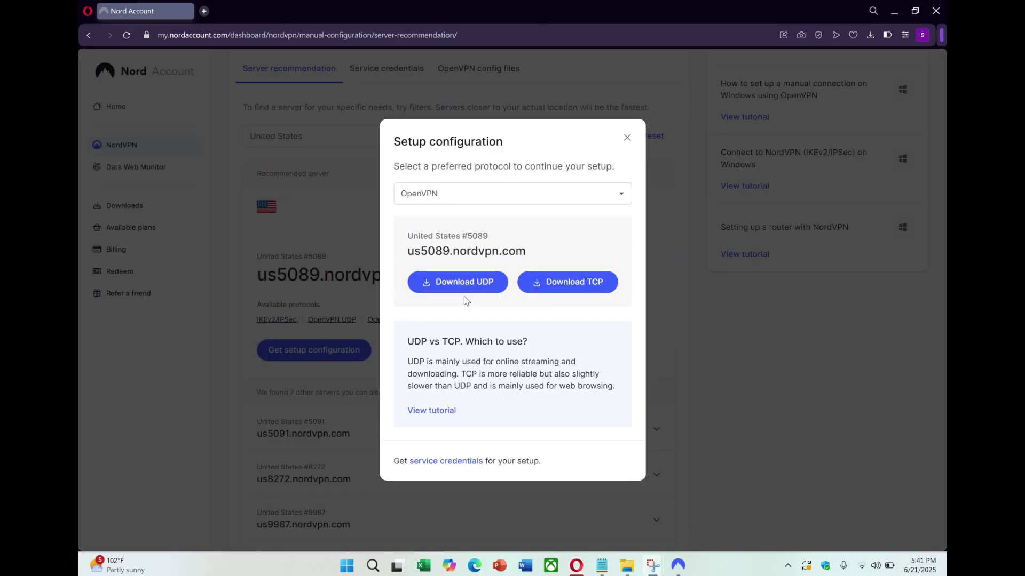
click(461, 293)
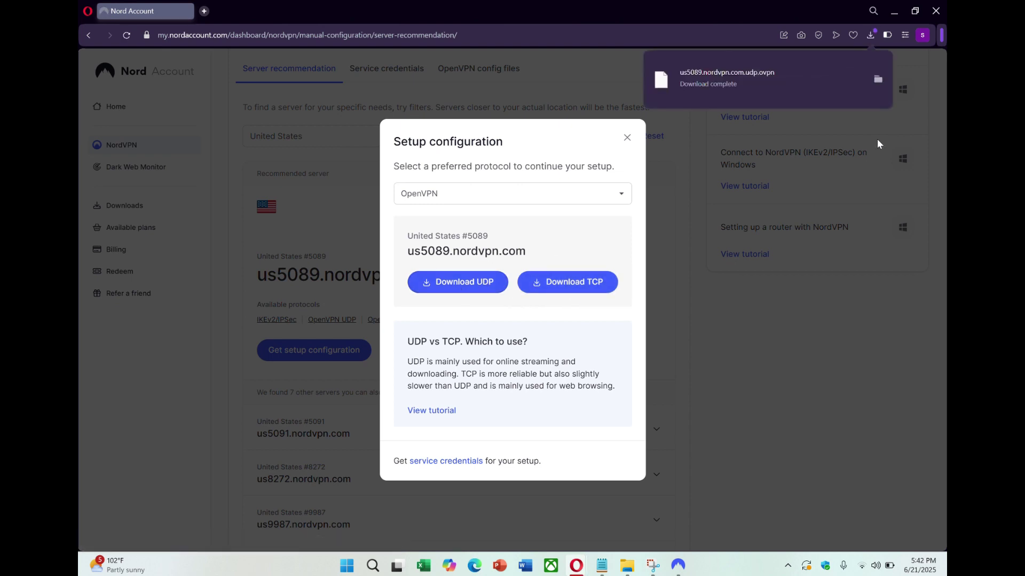
click(602, 195)
click(589, 257)
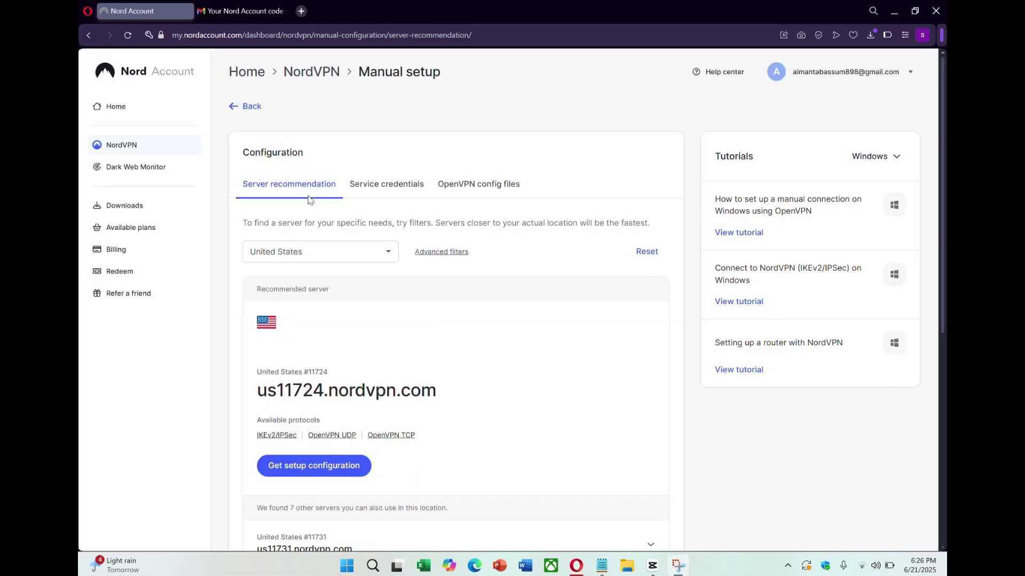
- Copy the service username and password from the Service credentials tab
click(400, 188)
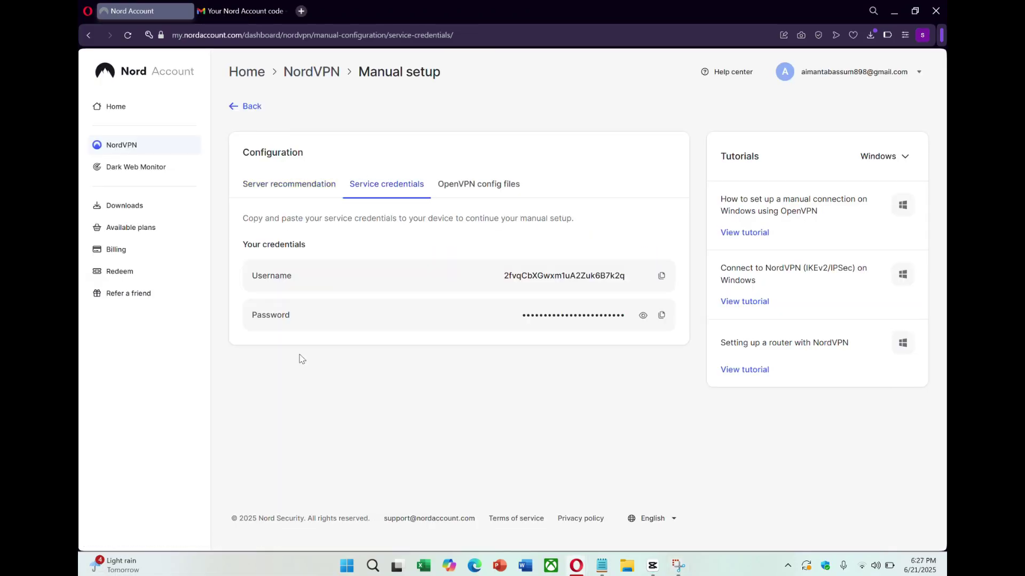
click(662, 276)
click(664, 317)
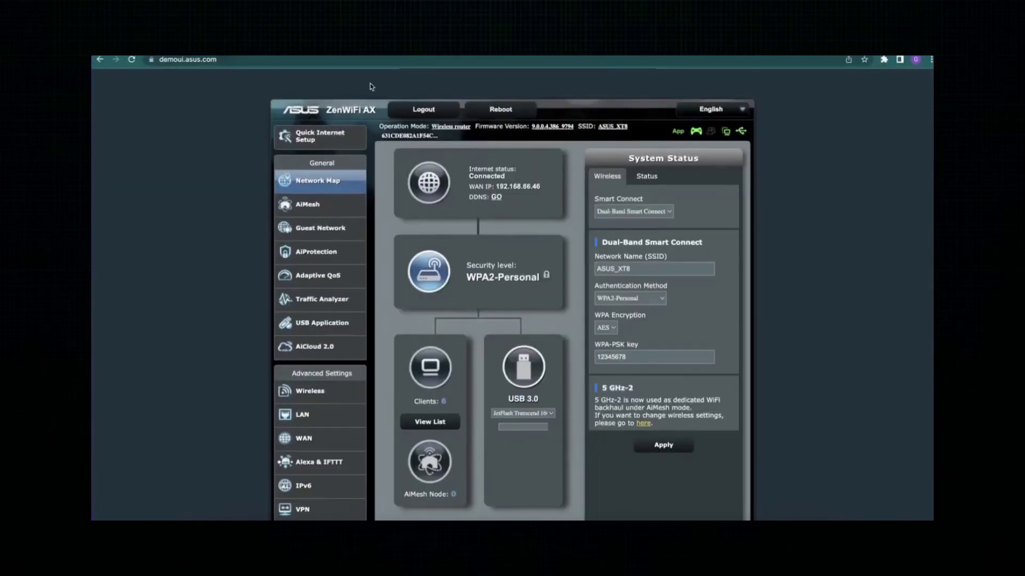
- Go to the router's VPN section and its VPN Client settings
scroll(371, 88, down, 3)
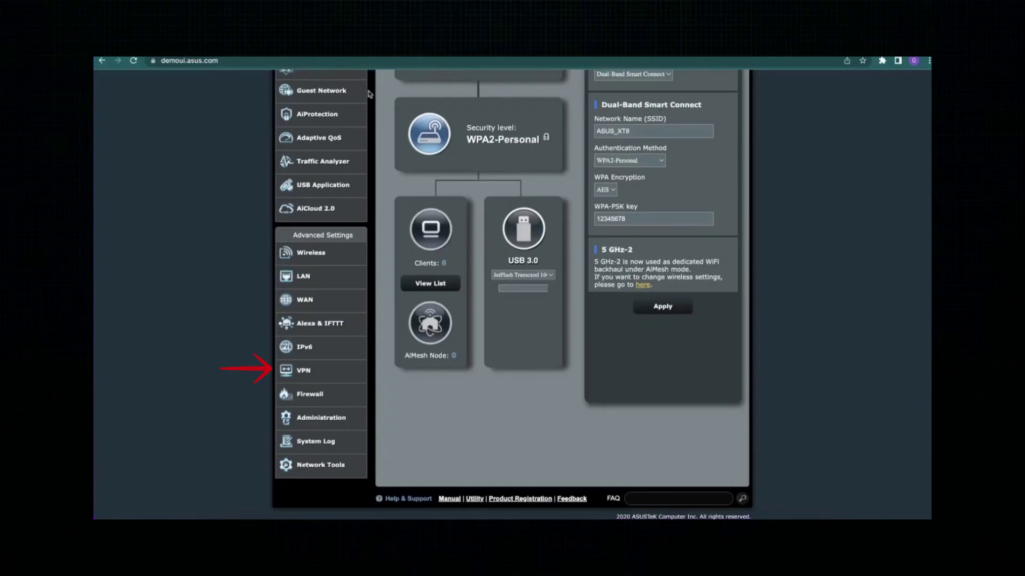
click(303, 370)
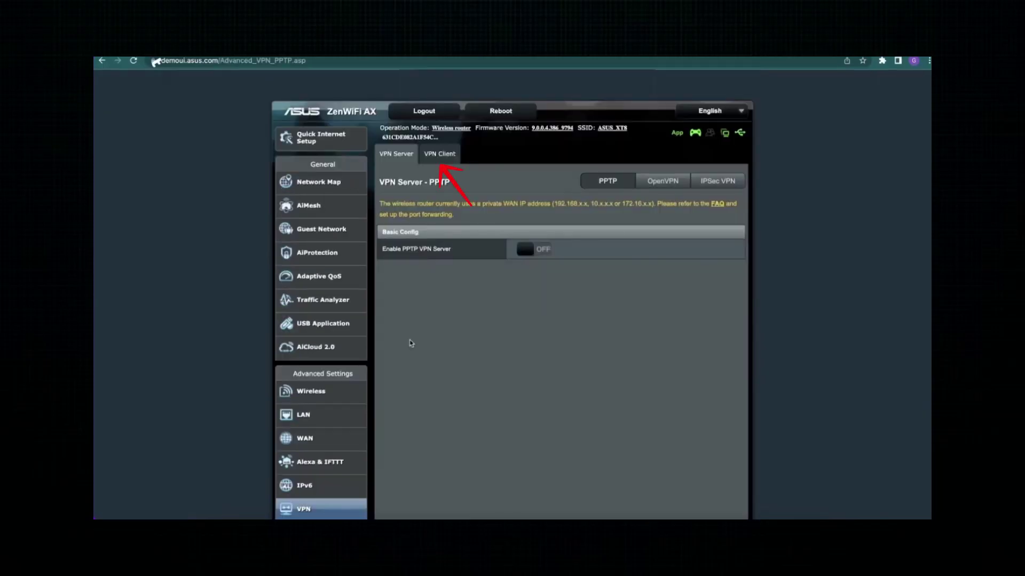
click(439, 154)
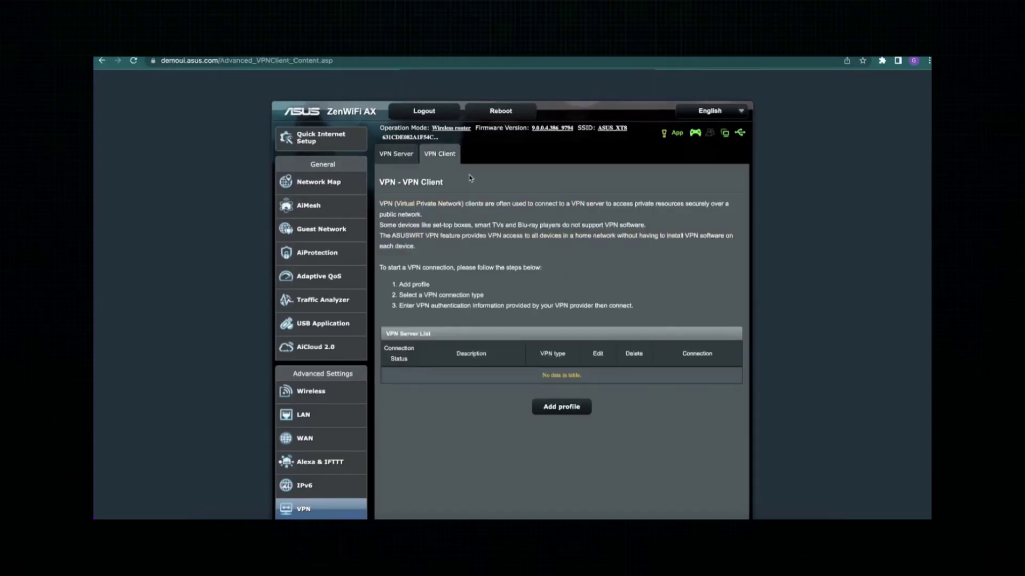
- Add a new OpenVPN profile and switch to the file picker for the .ovpn config
click(584, 405)
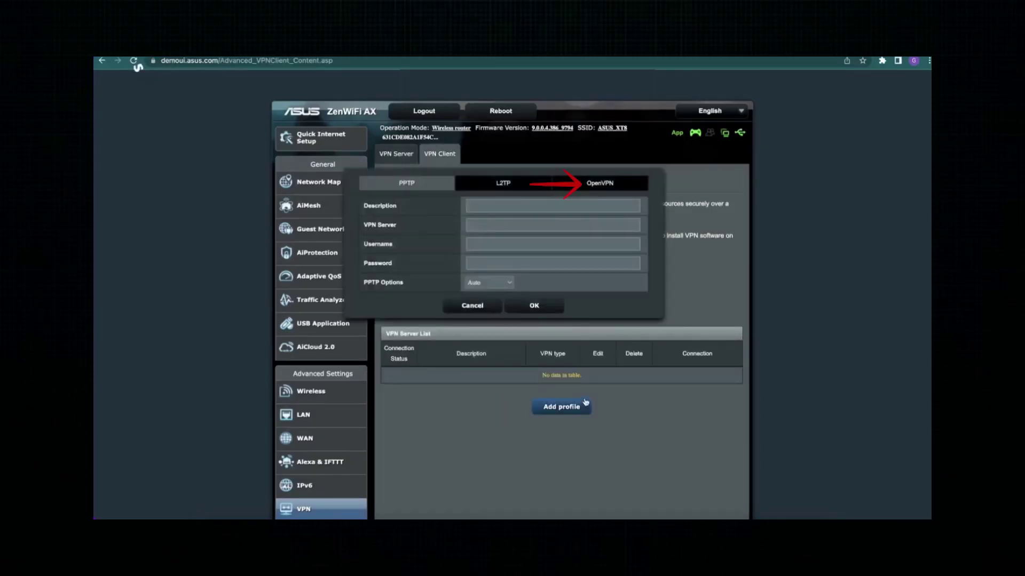
click(600, 183)
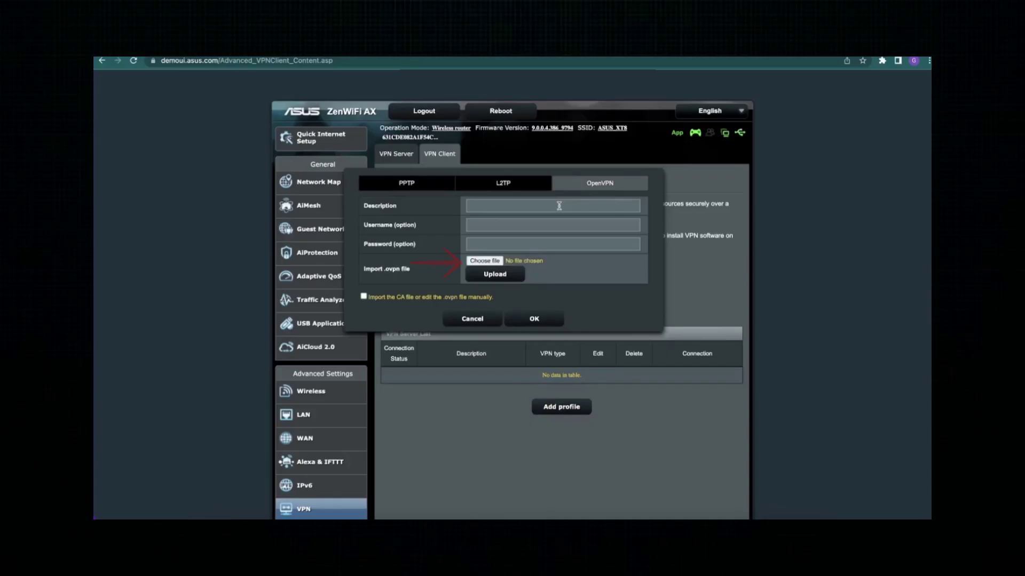
key(alt+Tab)
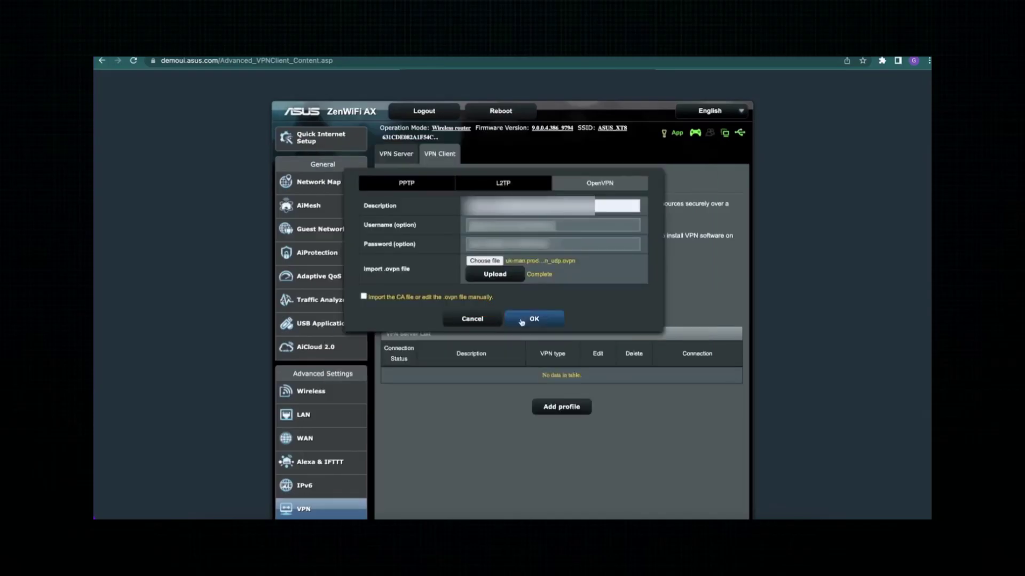
- Save the profile so 'Router VPN' appears as an OpenVPN entry in the server list
click(521, 323)
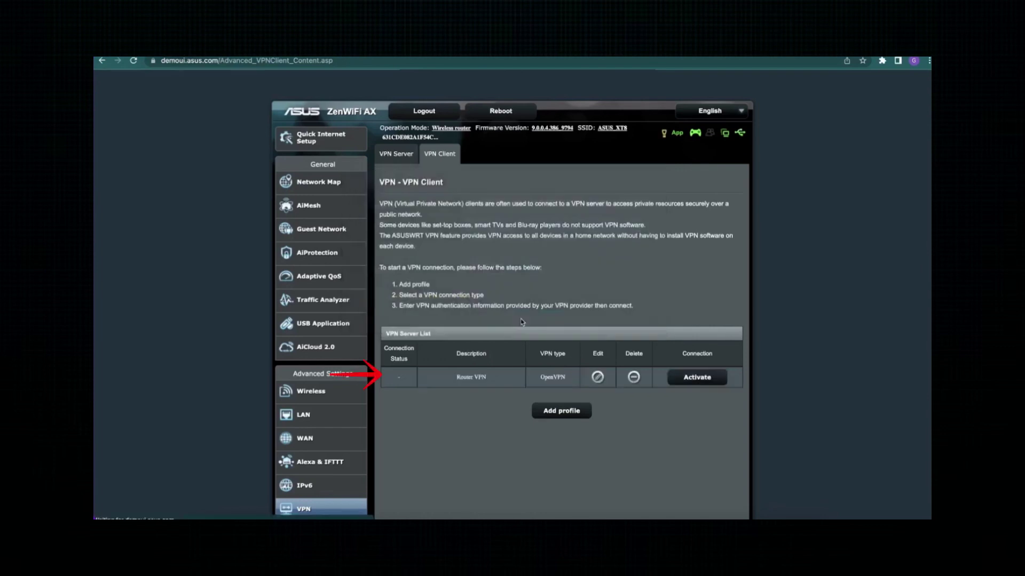